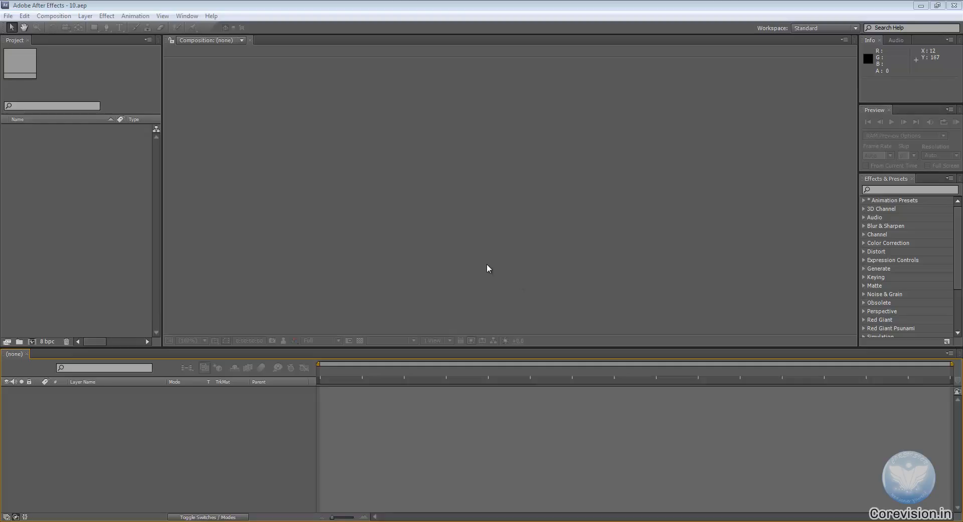
- Create a 1050 x 576 composition named "Tutorial 10- rendering clips and still images" at 25 fps lasting 10 seconds
key("ctrl+n")
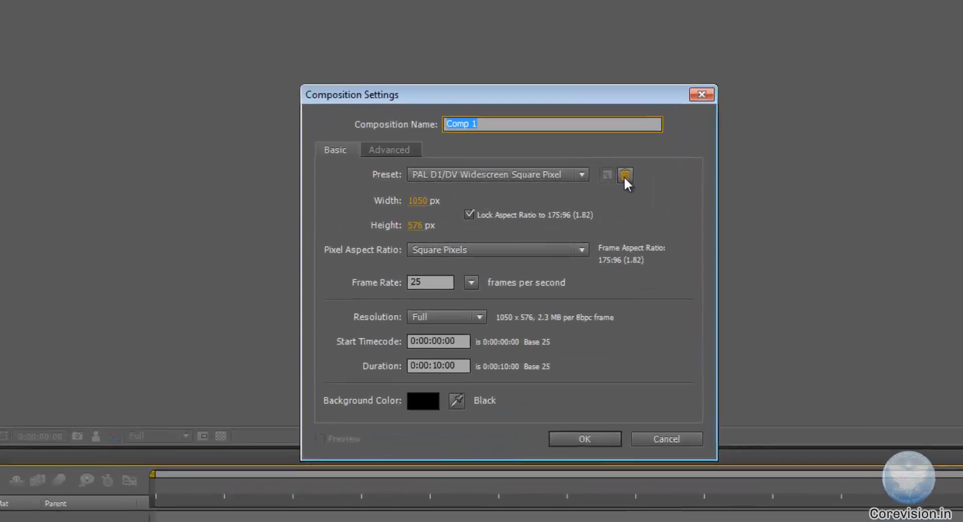
type("Tutorial")
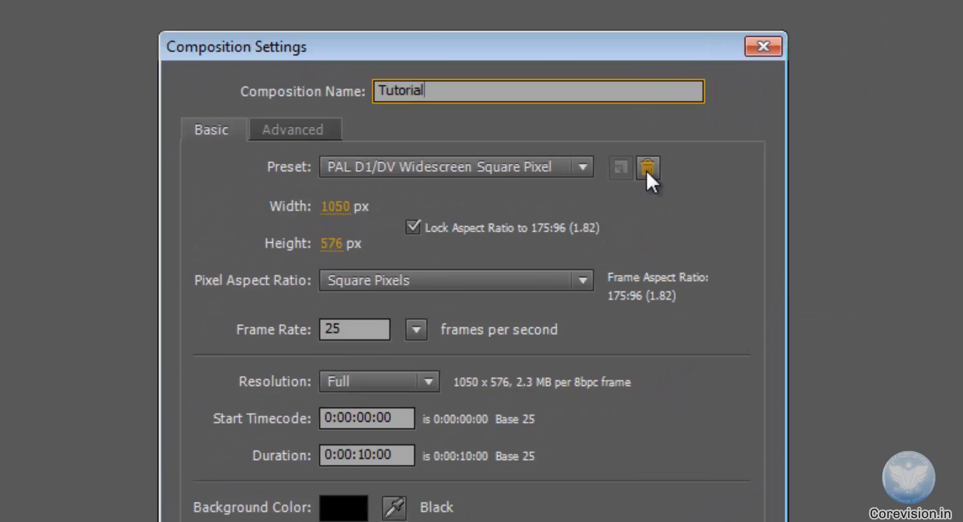
type(" 10- rendering clips and ")
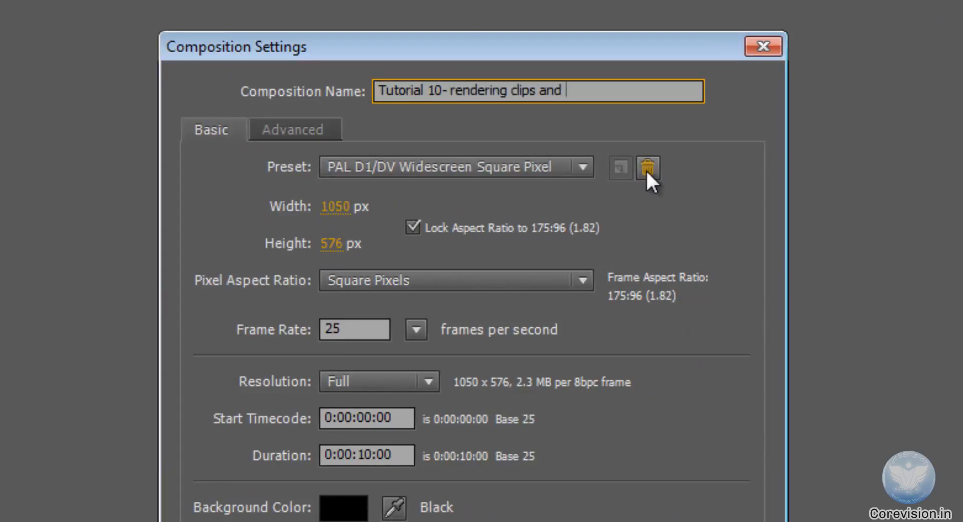
type("still images")
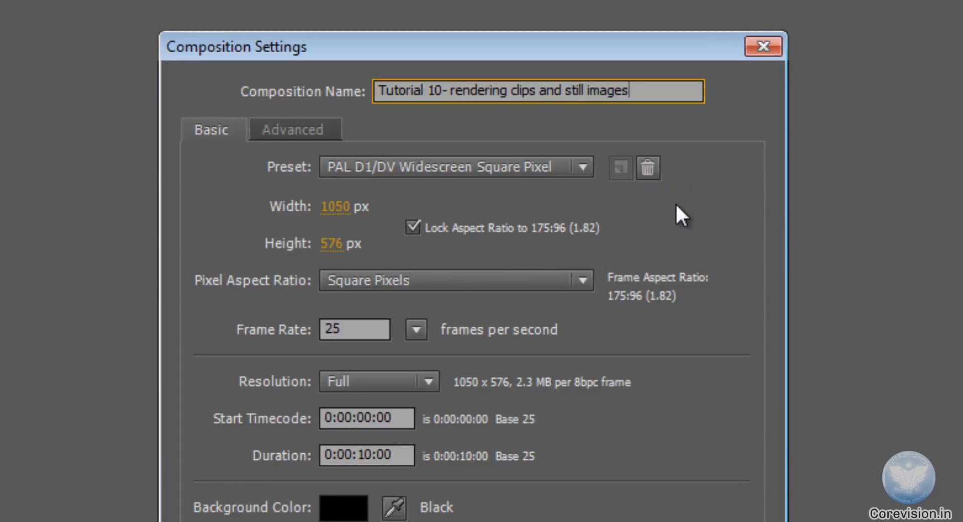
left_click(557, 520)
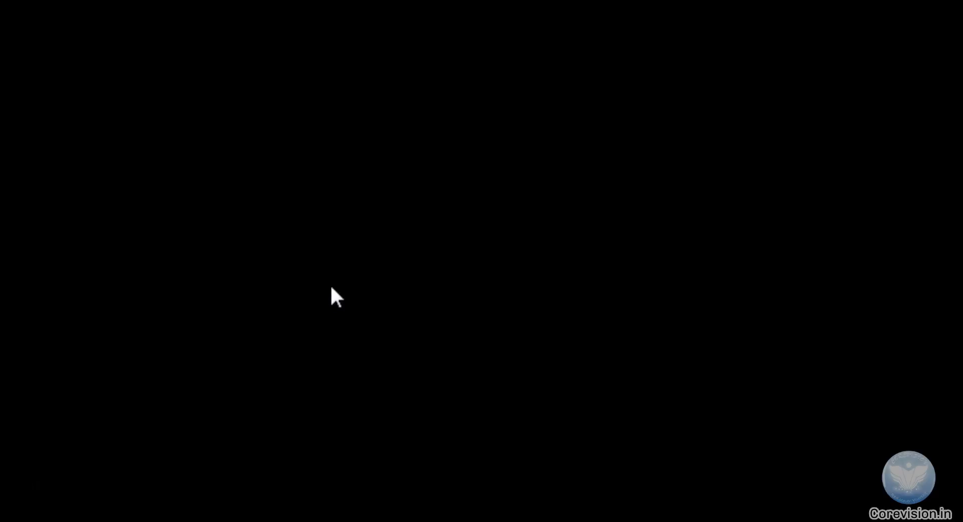
- Create two 1050 x 576 solid layers, a green one named Green and a purple one named Purple above it
key("ctrl+y")
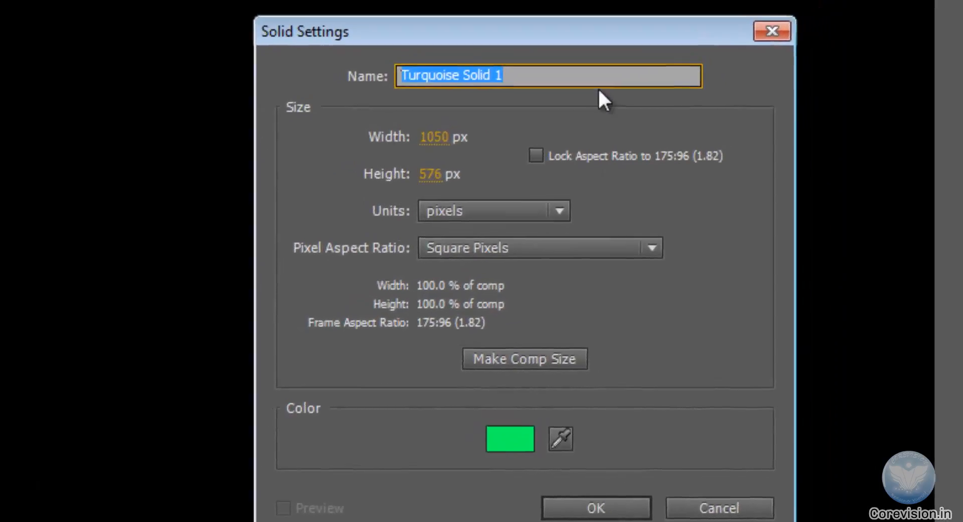
type("Green")
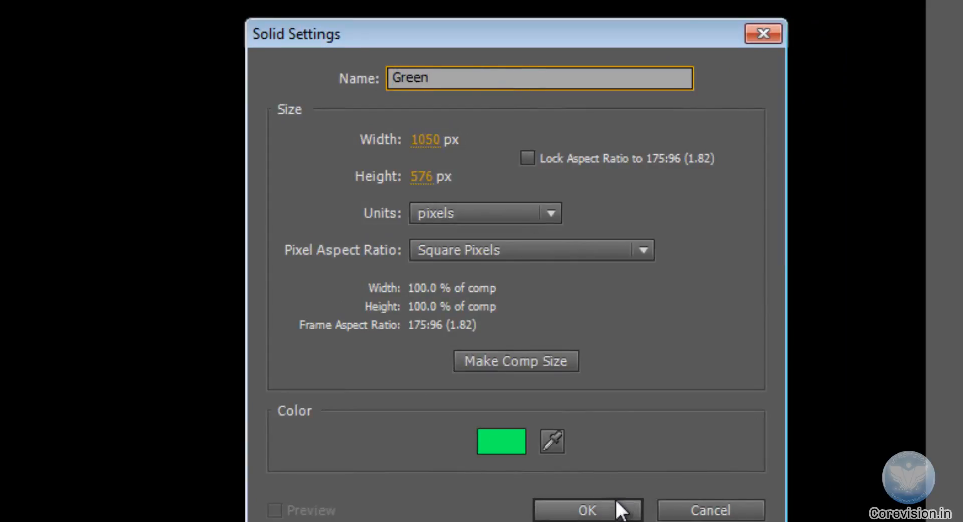
left_click(588, 510)
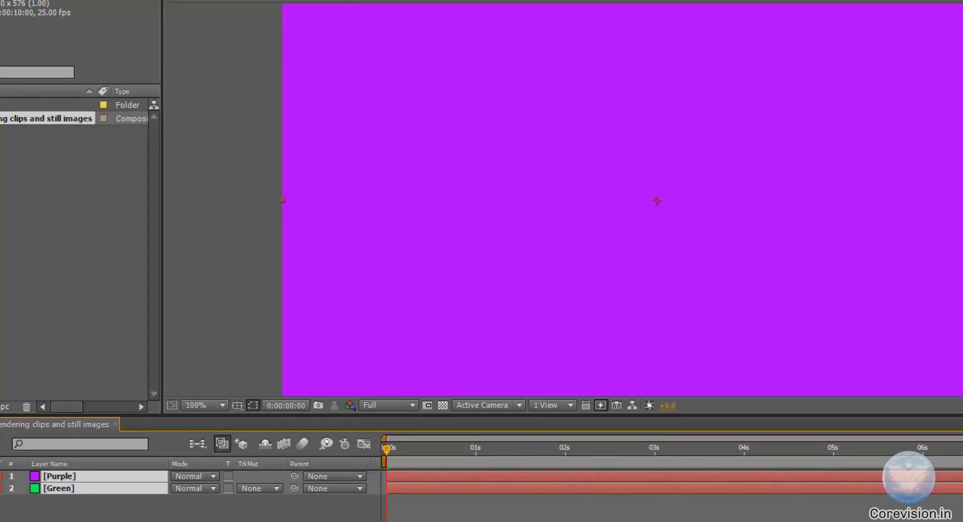
- Set the scale of both the Purple and Green solids to 20%
key("s")
left_click(219, 488)
type("2")
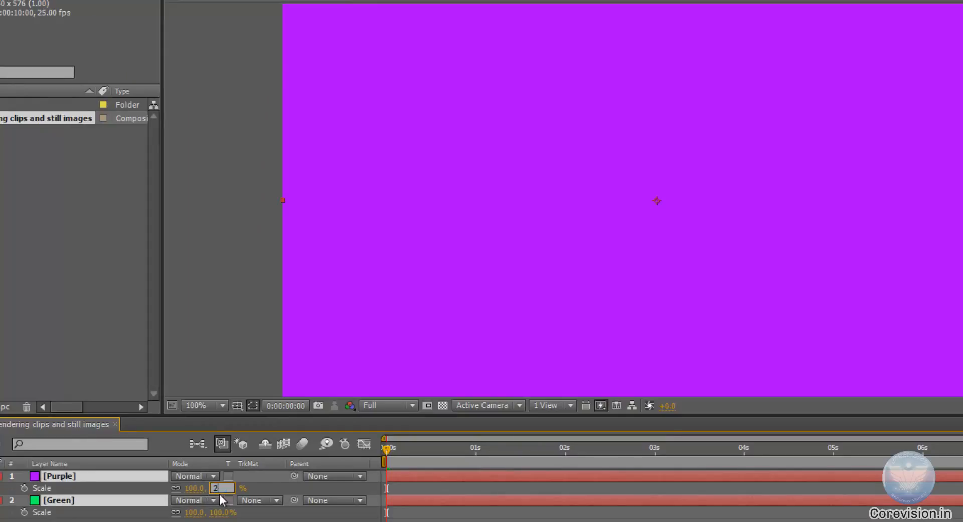
type("0")
key("Return")
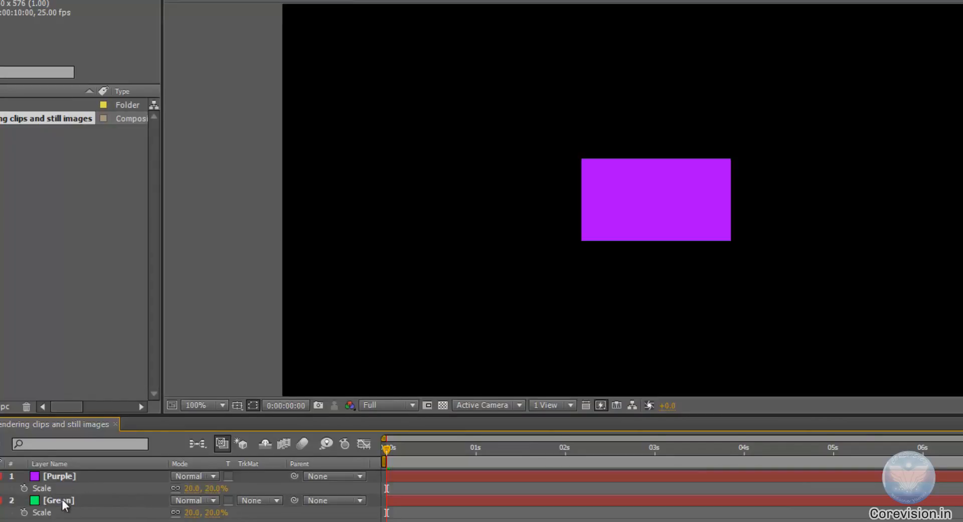
- Move the Purple solid off the frame's left edge to -146, 288 and the Green solid off the right edge to 1176, 288
left_click(62, 500)
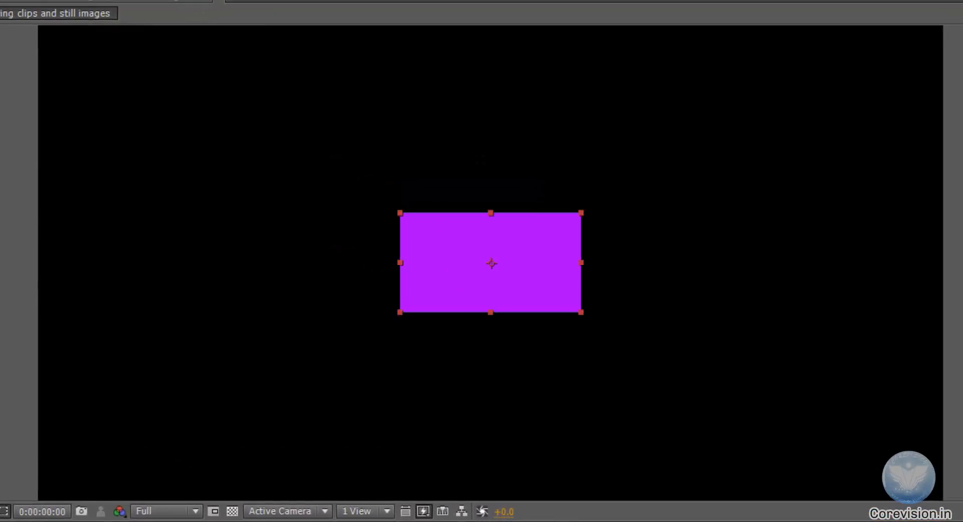
key("ctrl+shift+a")
left_click_drag(491, 263, 0, 262)
left_click_drag(490, 262, 953, 263)
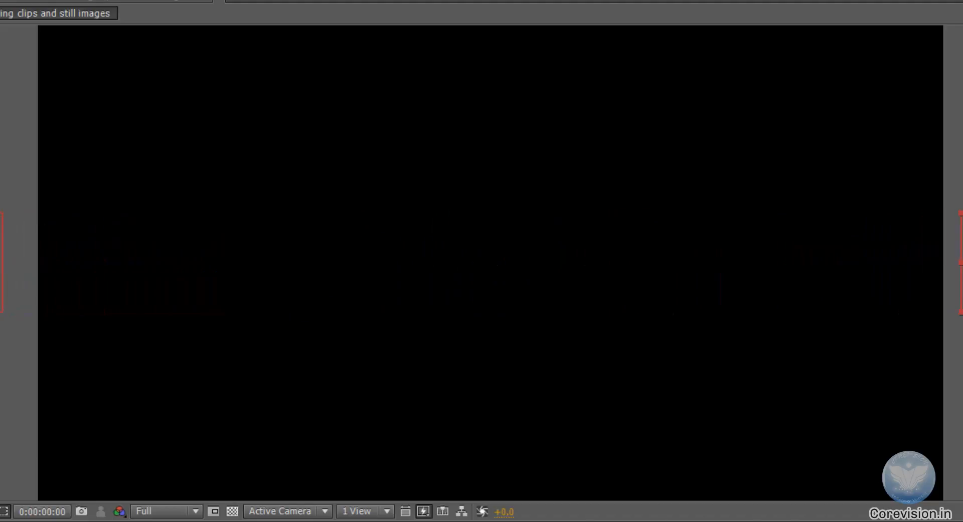
left_click(83, 516)
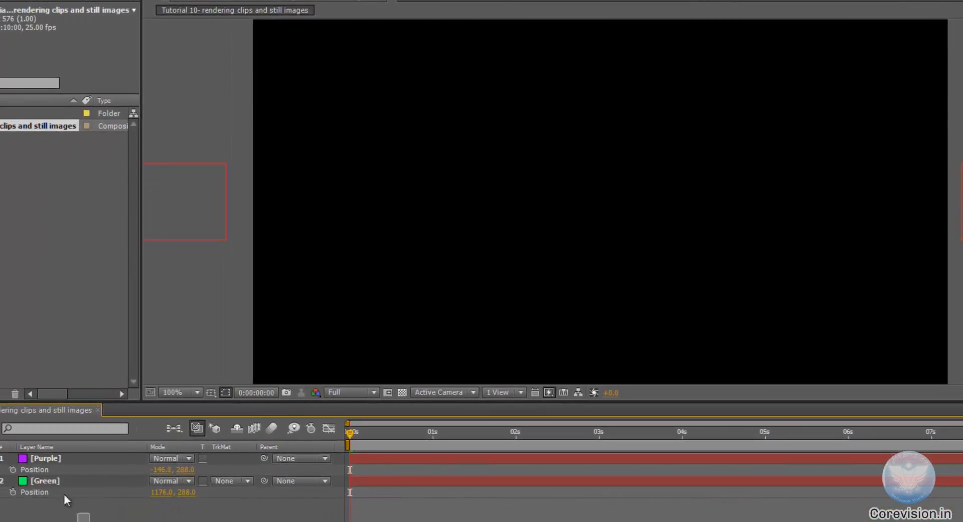
left_click_drag(64, 494, 48, 468)
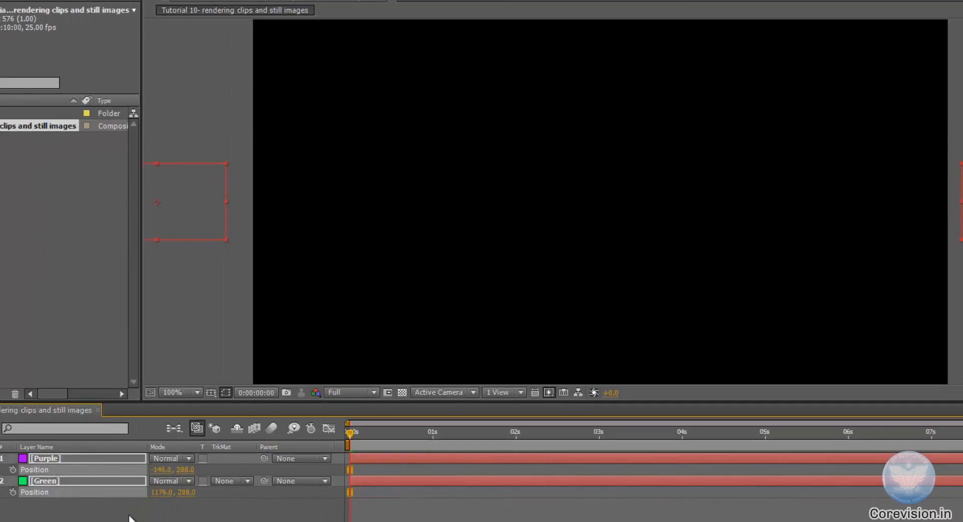
left_click(408, 444)
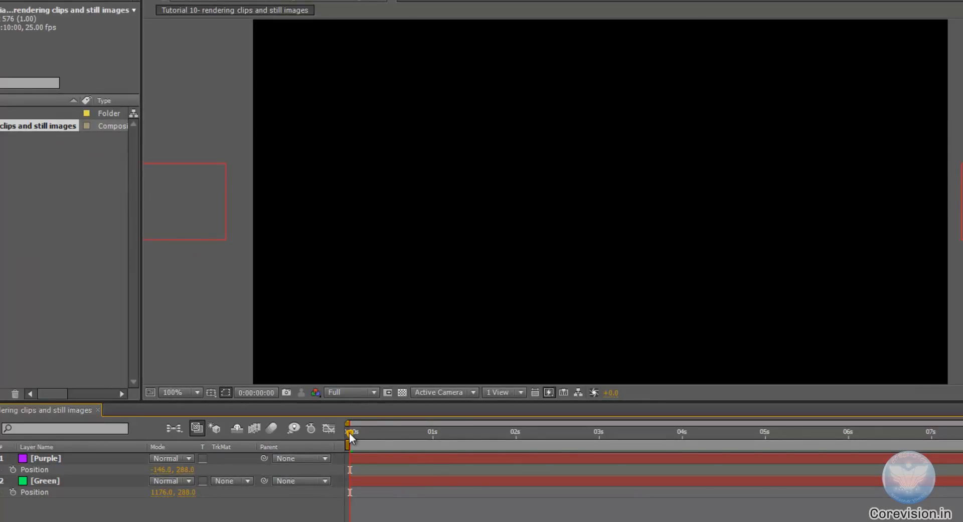
- At 2 seconds, place Purple at 415, 288 and Green at 624, 288, and keyframe both solids' position, scale and opacity
left_click_drag(350, 433, 449, 440)
left_click_drag(166, 470, 205, 468)
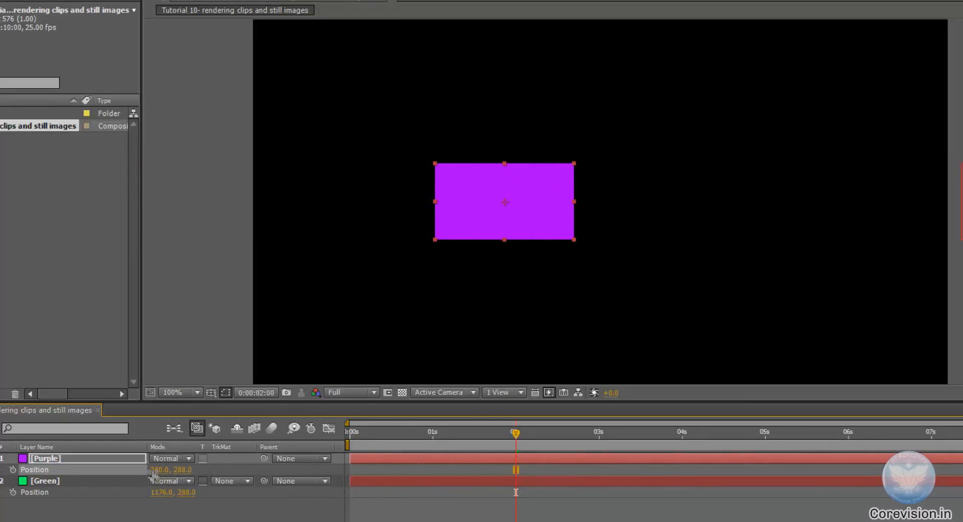
left_click_drag(156, 492, 23, 492)
left_click(159, 493)
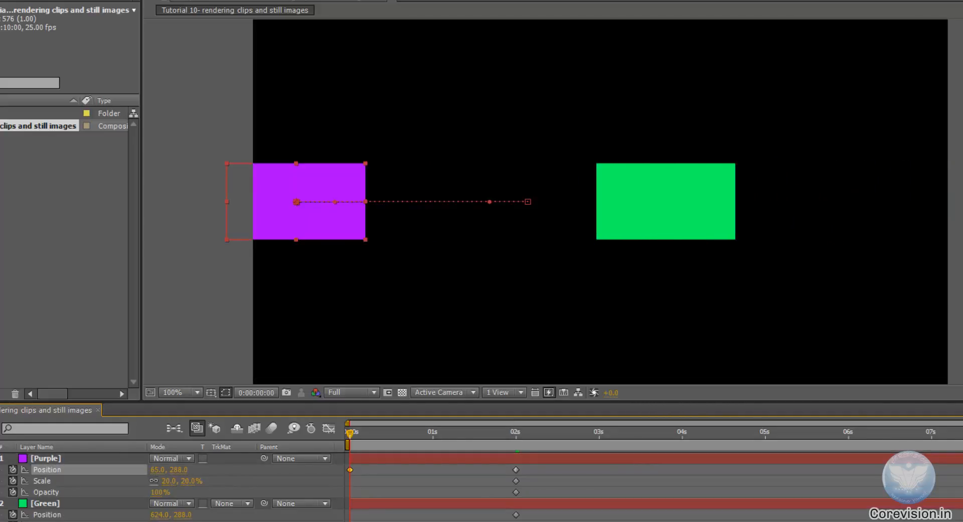
- At the composition's start, keyframe Purple outside the left edge at -128, 288 and Green outside the right edge at 1203, 288
left_click_drag(129, 476, 151, 475)
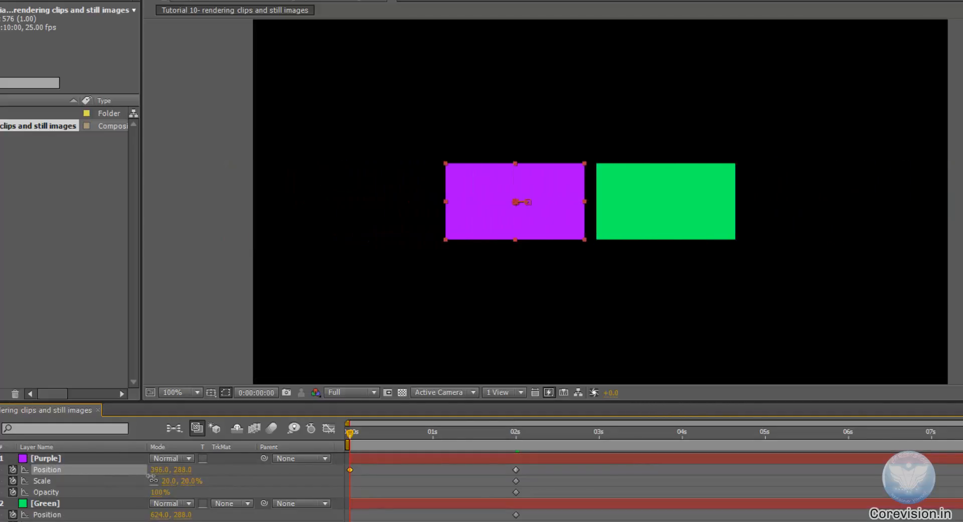
left_click_drag(150, 476, 29, 476)
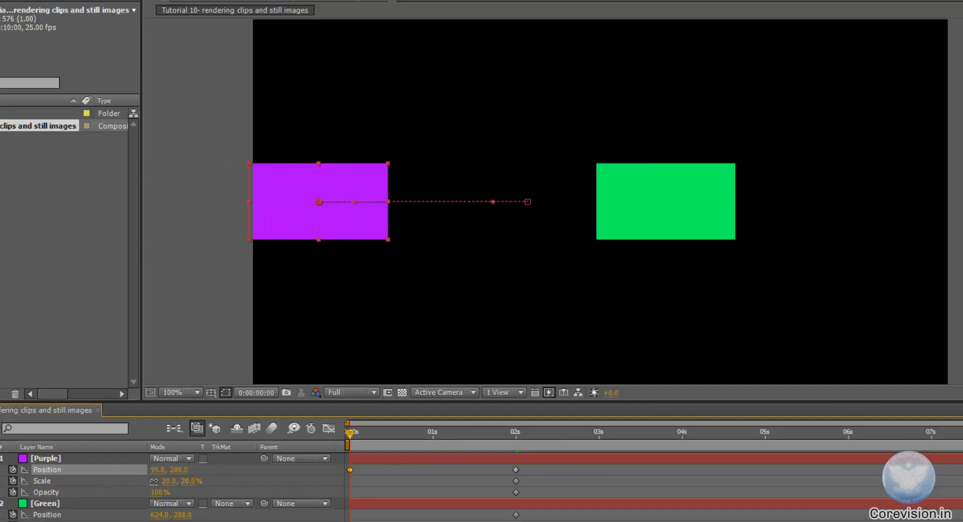
left_click_drag(157, 474, 10, 479)
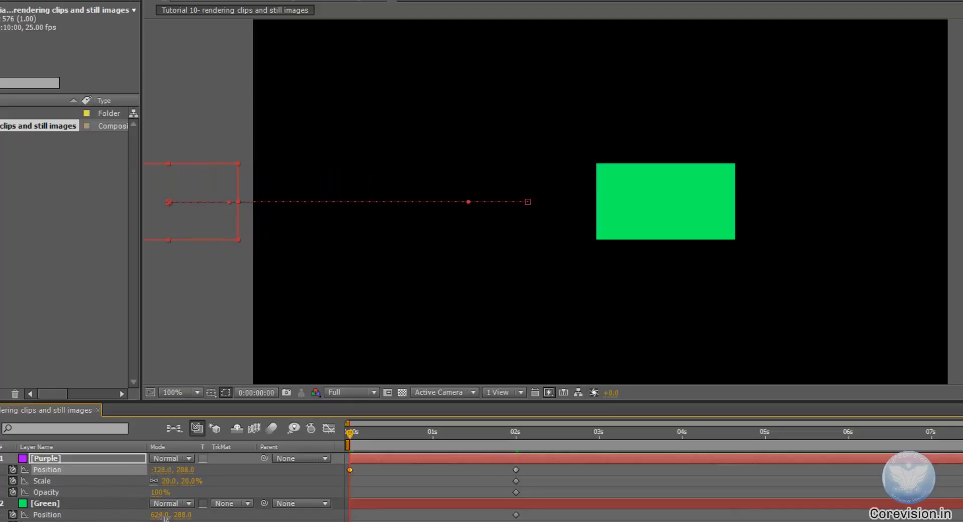
left_click_drag(171, 514, 541, 516)
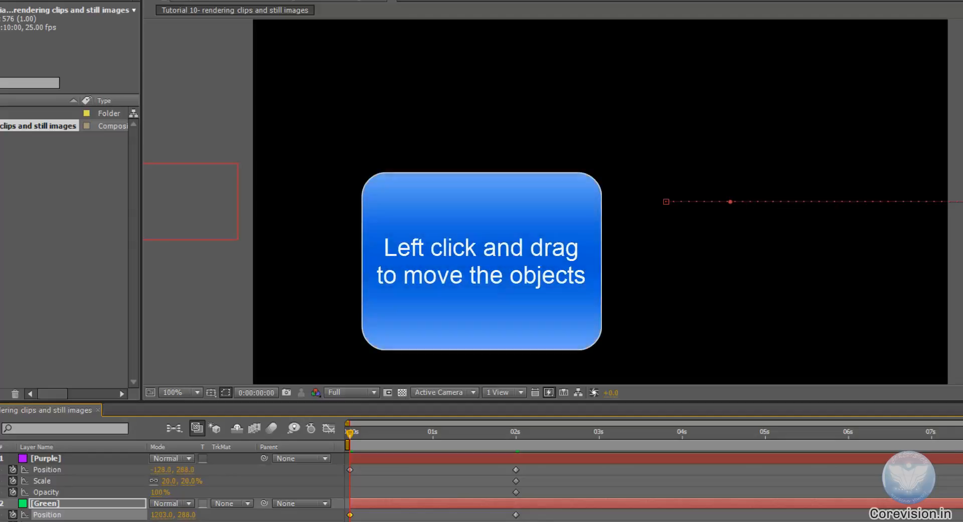
- Keyframe the scale of both solids at 125% at the start of the composition
left_click(221, 506)
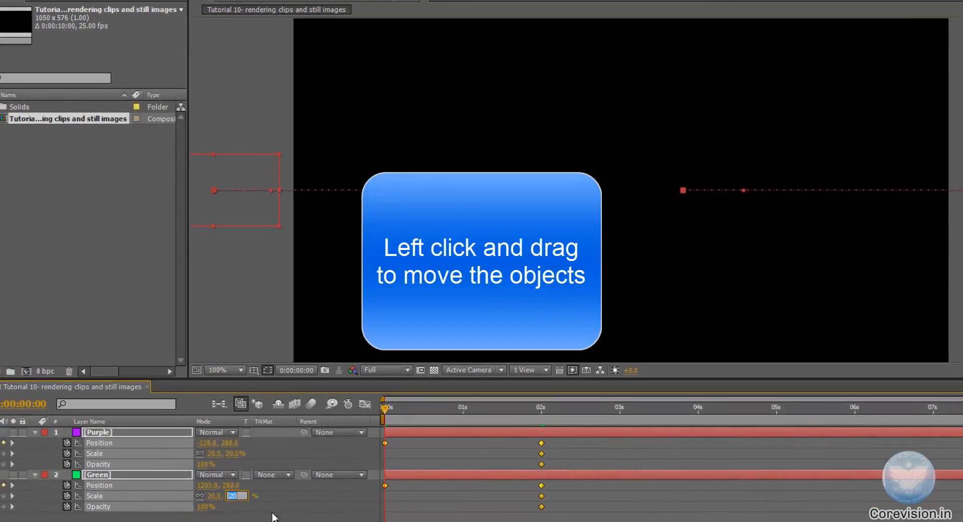
key("Return")
left_click(235, 496)
type("125")
key("Return")
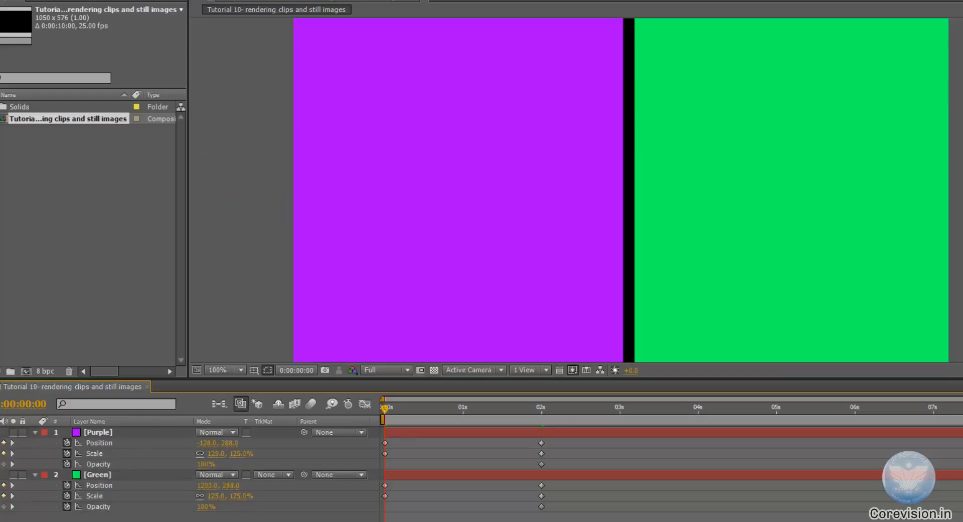
- Keyframe the opacity of both solids at 0% at the start of the composition
key("ctrl+a")
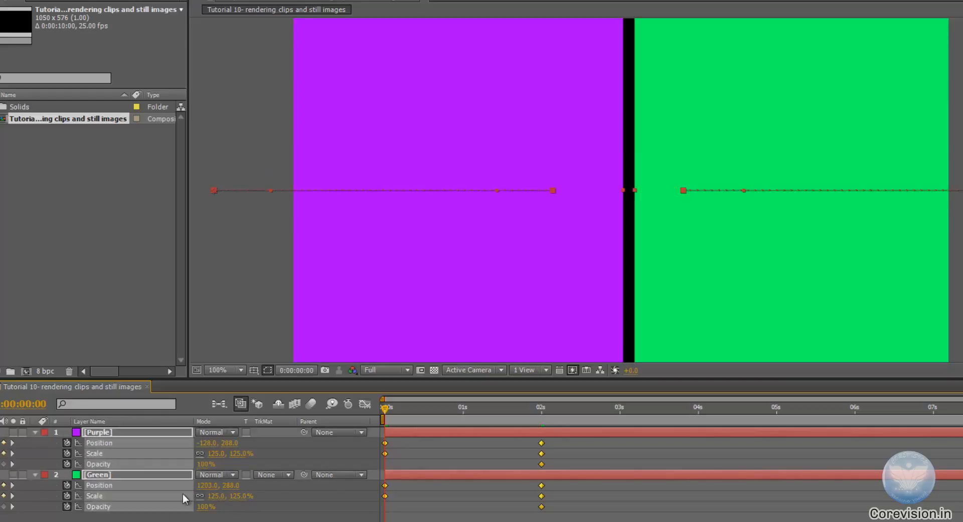
left_click(206, 508)
type("0")
key("Return")
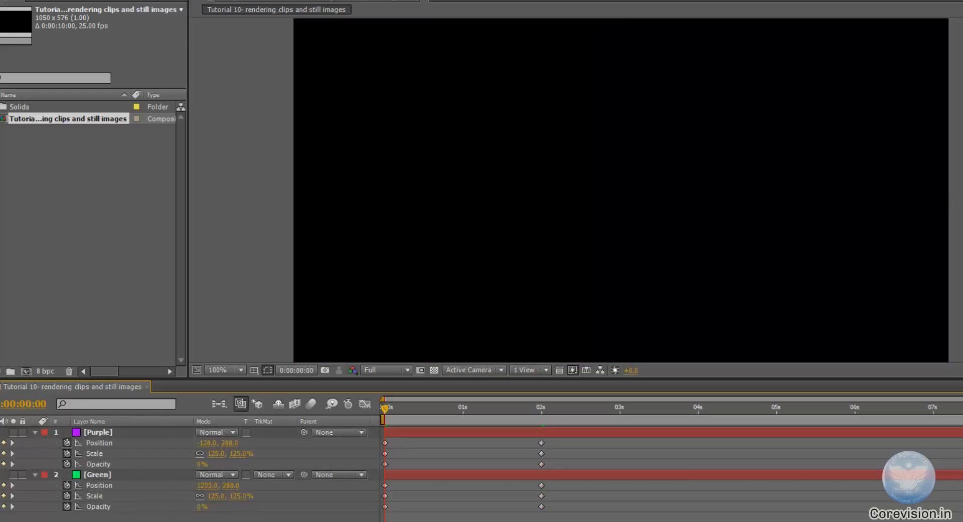
- Animate the rotation of both solids from 0 at the start to two full turns at 2 seconds
key("ctrl+a")
key("shift+r")
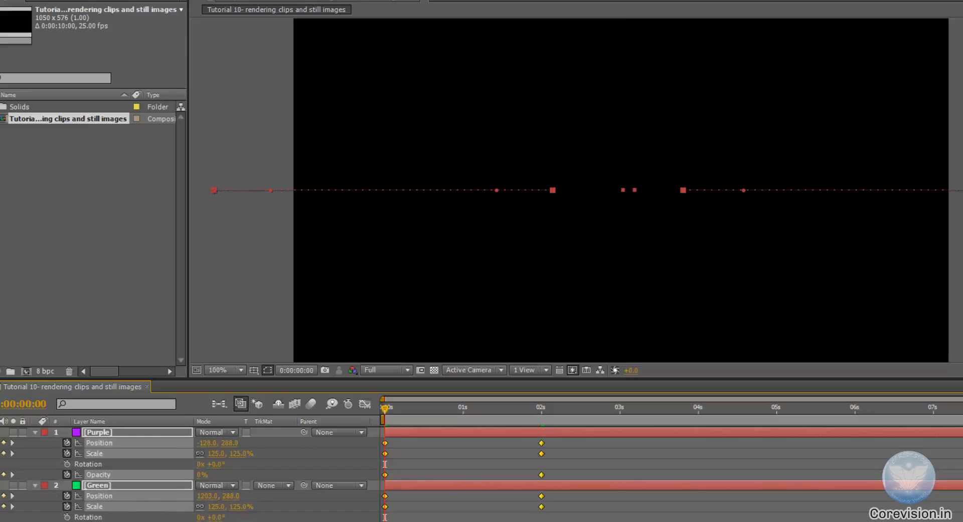
left_click(67, 463)
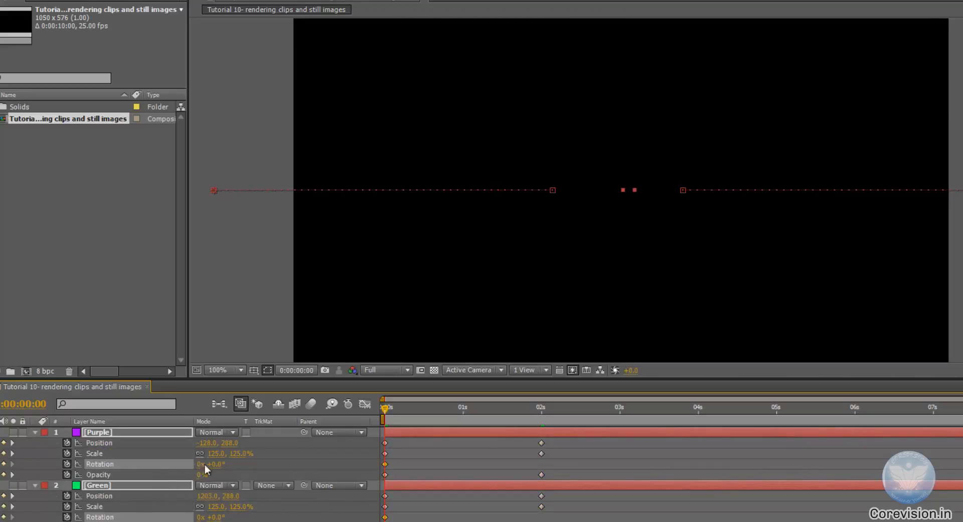
left_click_drag(389, 407, 541, 408)
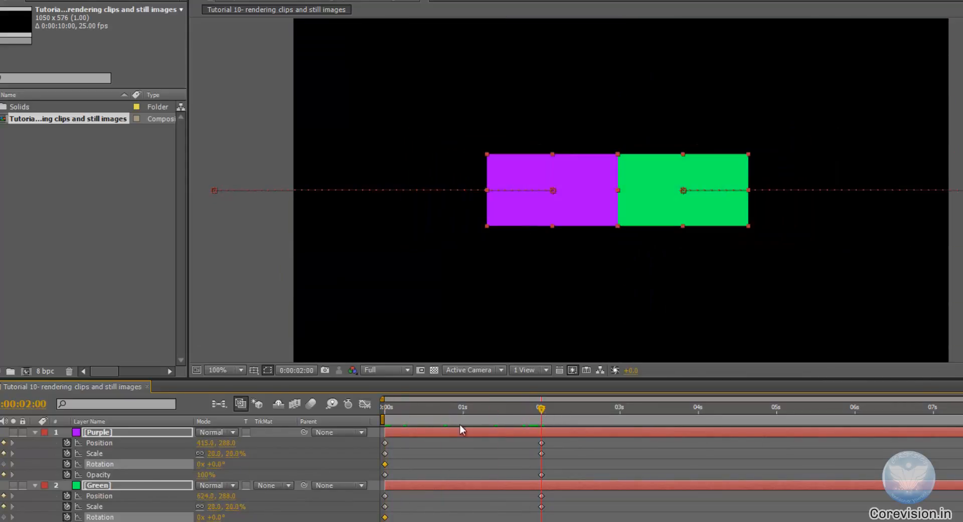
left_click(198, 464)
type("2")
key("Return")
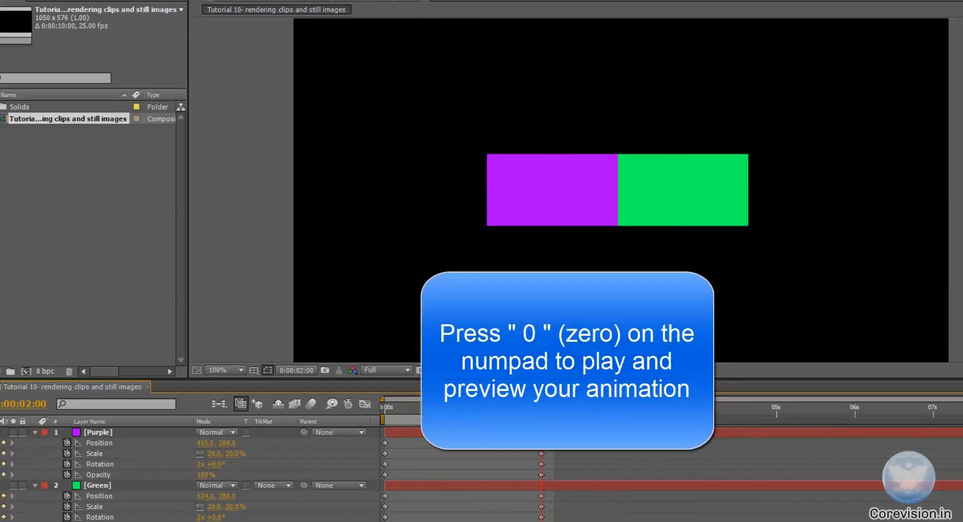
- Preview the animation of the two solids, and collapse the properties of both layers
key("KP_0")
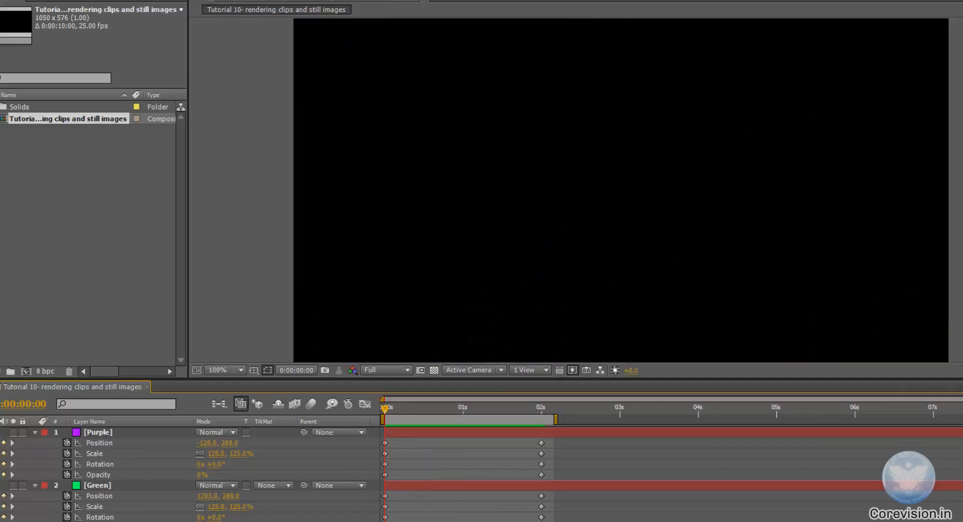
key("ctrl+a")
left_click(35, 432)
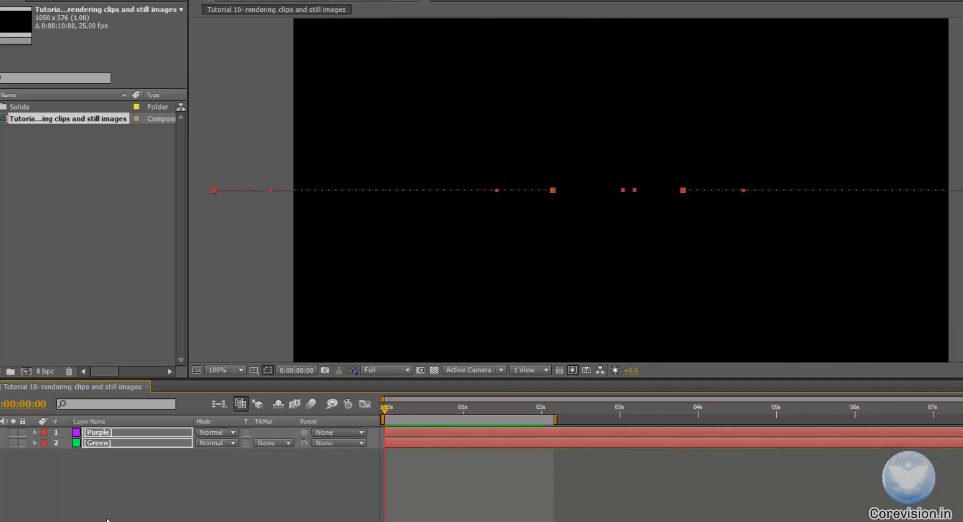
left_click(109, 519)
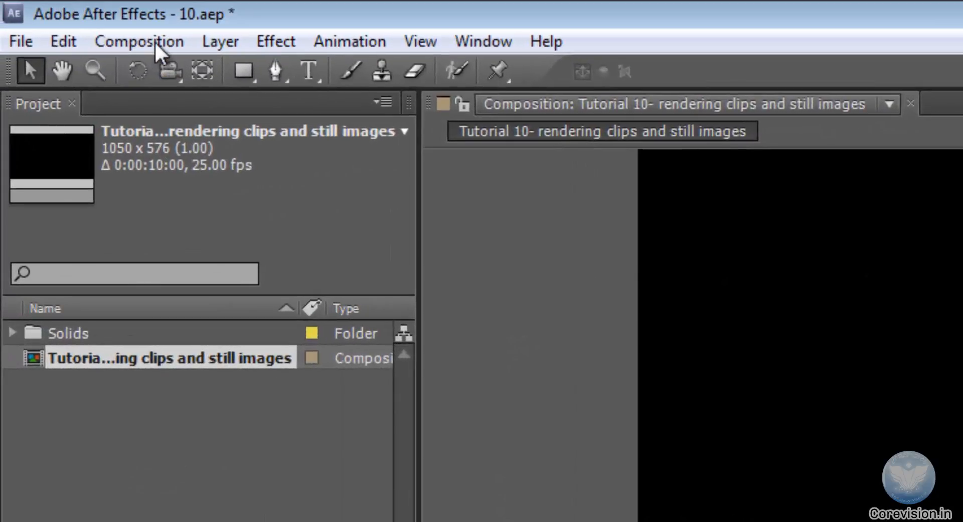
- Add the composition to the render queue and set its output module format to QuickTime
left_click(156, 43)
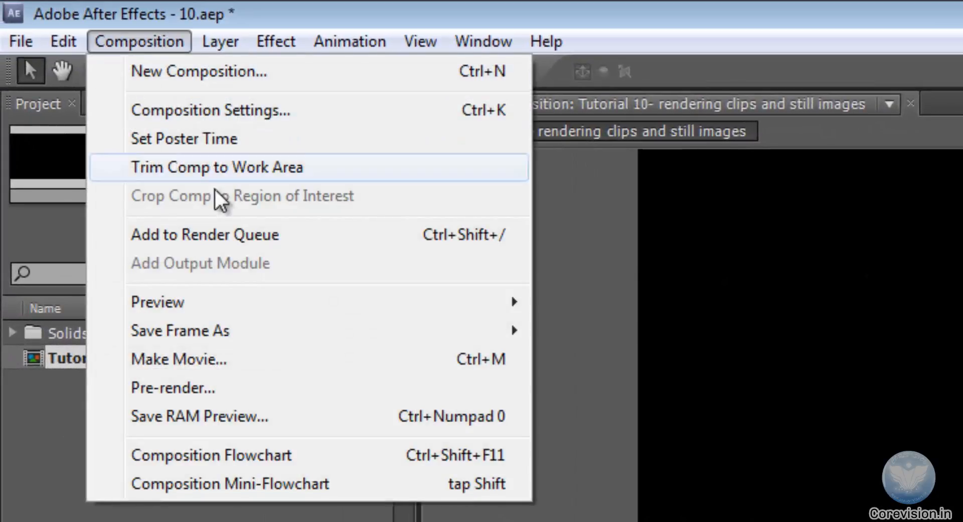
left_click(242, 233)
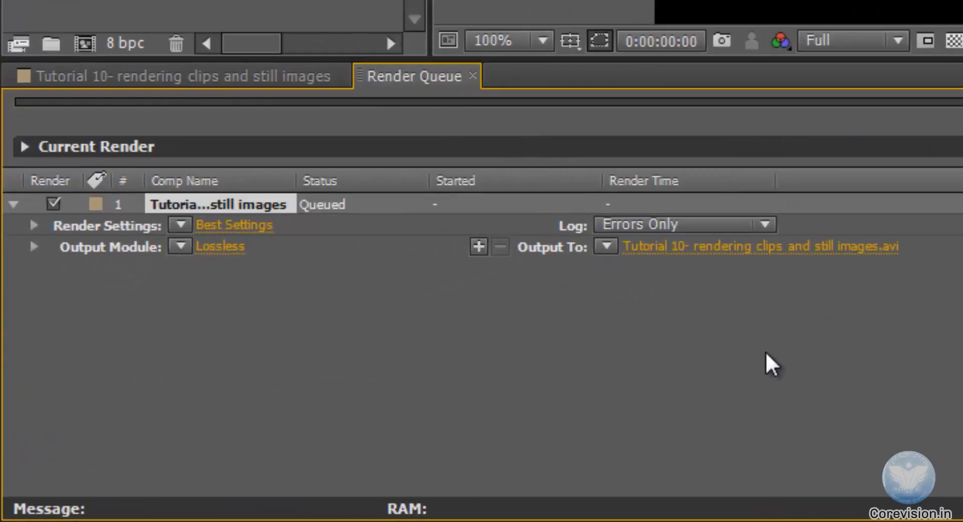
left_click(224, 252)
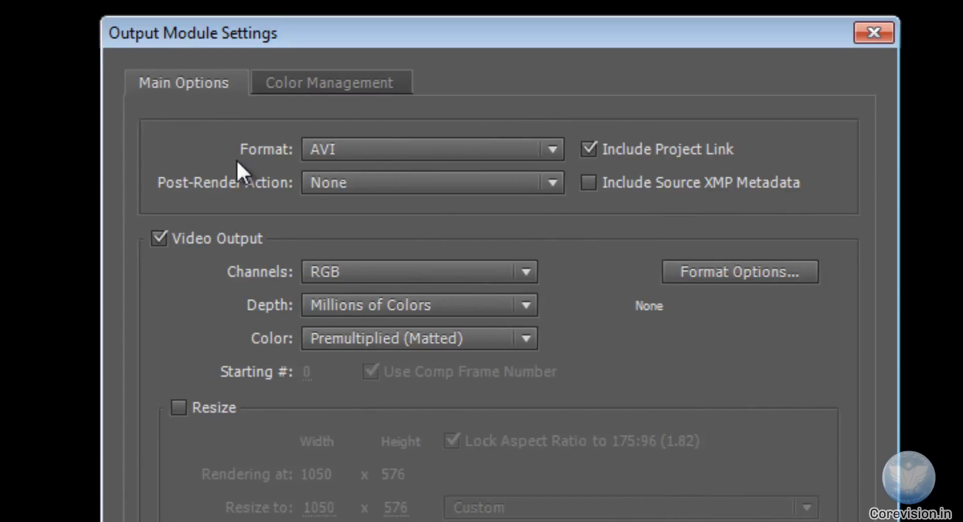
left_click(525, 148)
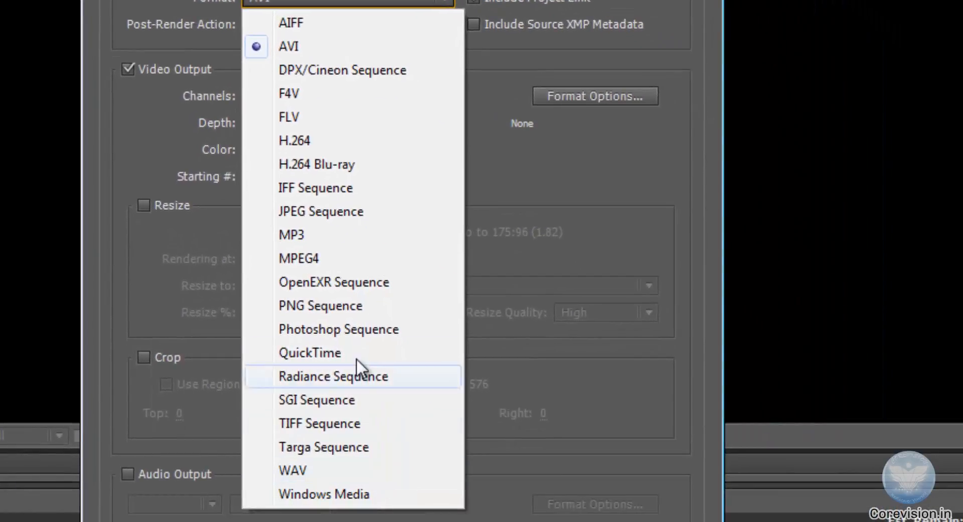
left_click(356, 357)
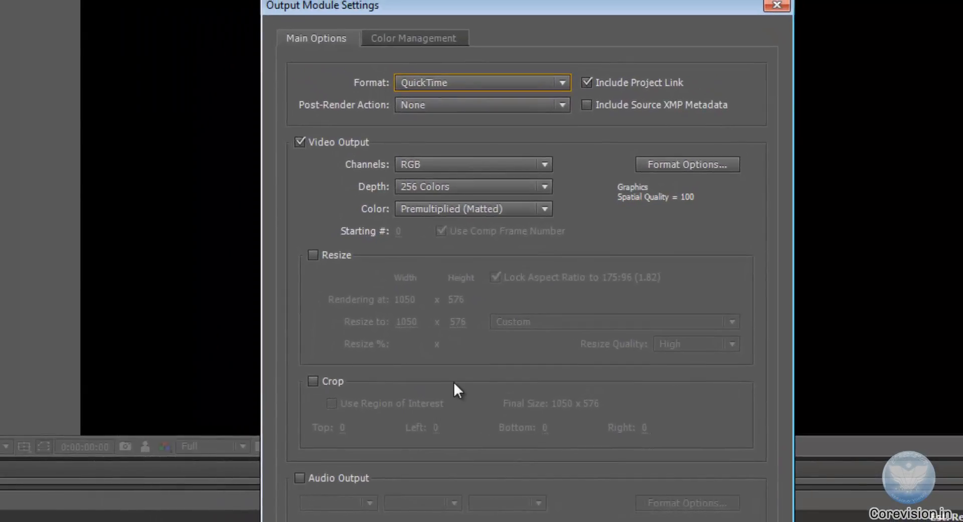
- Enable audio output at 48.000 kHz, 32 Bit and Stereo without resizing, and accept the output module settings
left_click(333, 254)
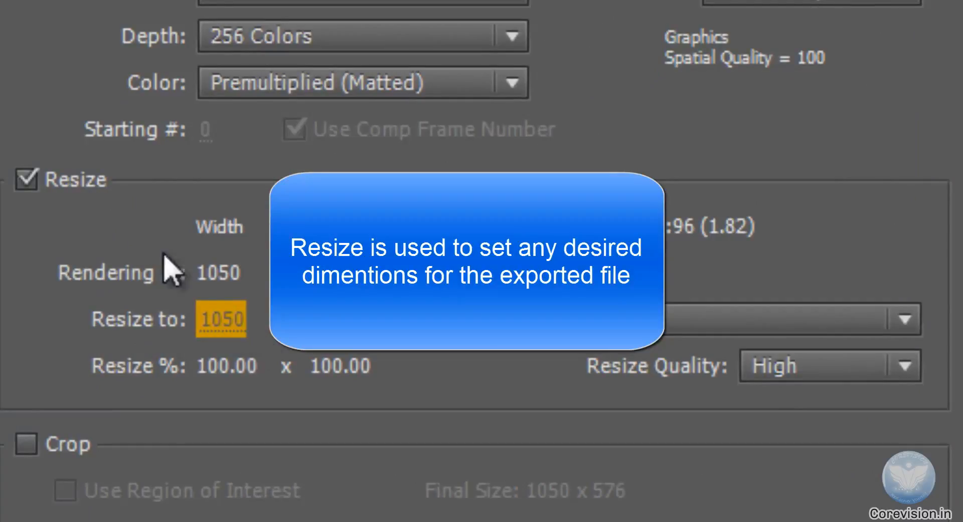
left_click(25, 178)
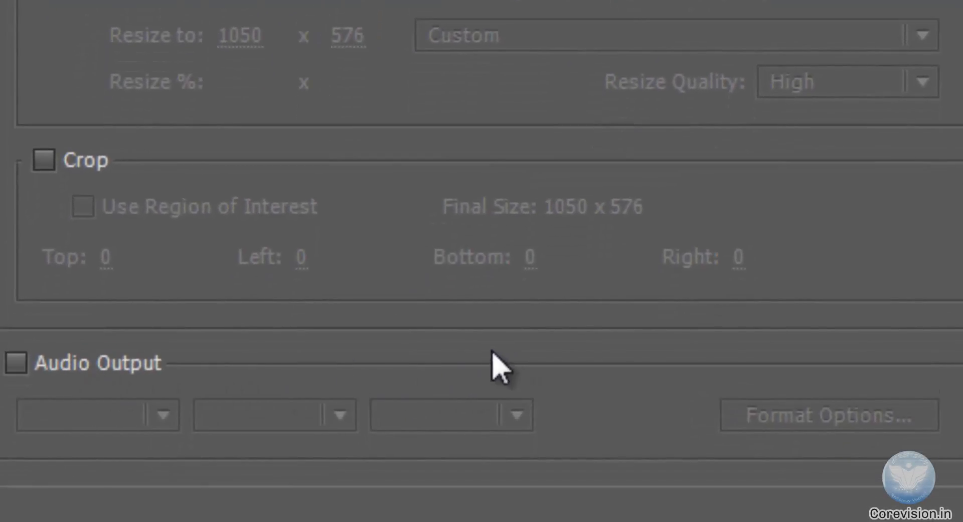
left_click(53, 377)
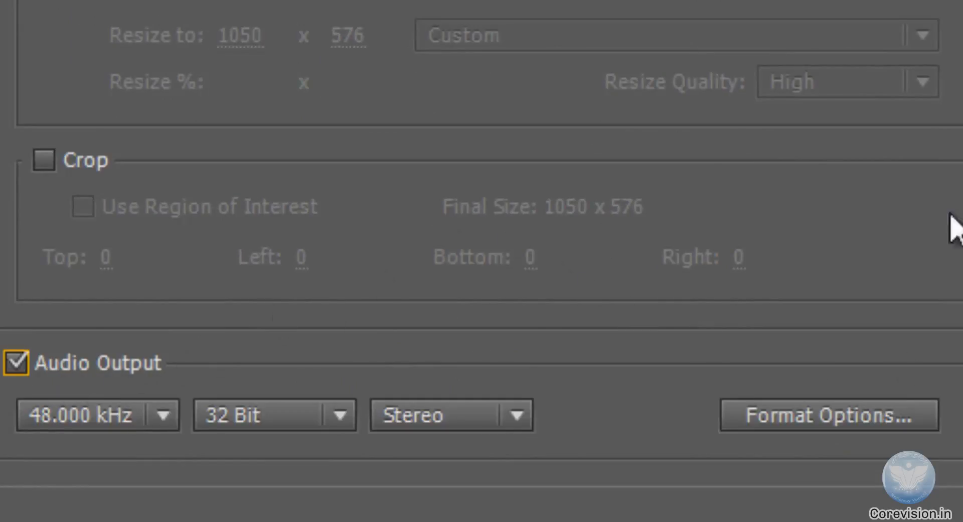
left_click(143, 421)
left_click(162, 415)
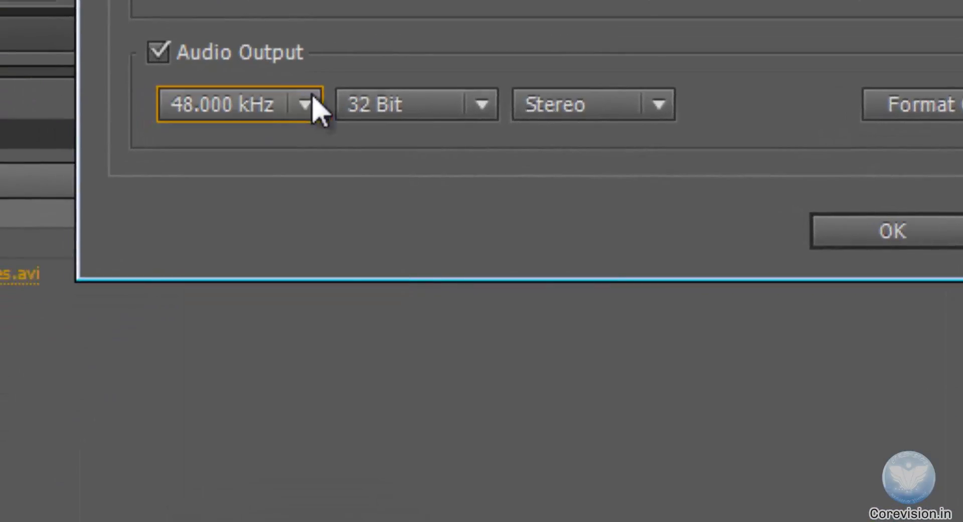
left_click(340, 415)
left_click(419, 104)
left_click(582, 108)
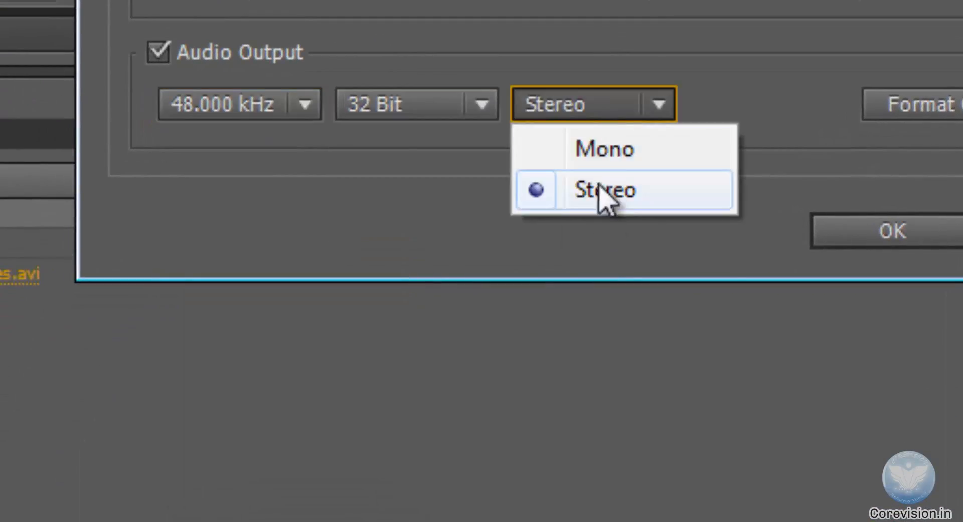
left_click(602, 111)
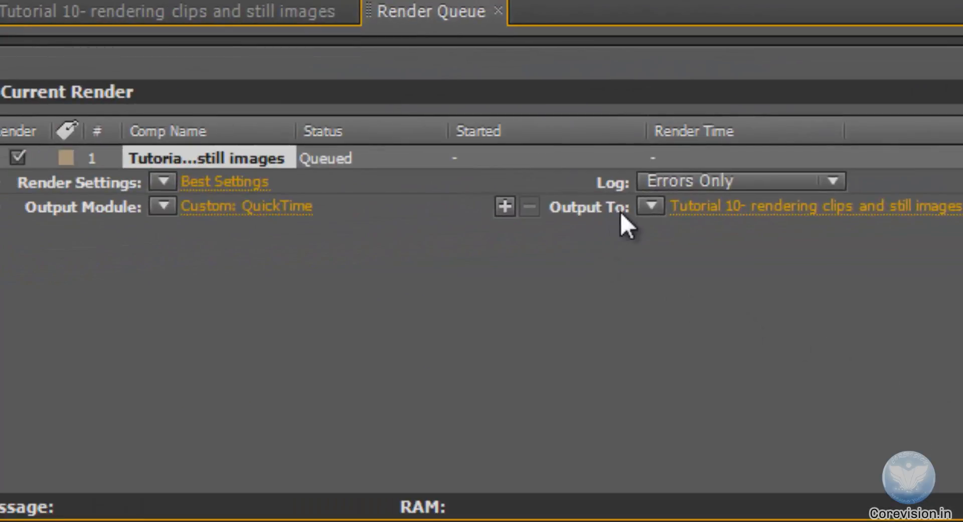
- Save the output as "Tutorial 10- rendering clips and still images.mov" in the 10-rendering-clips-and-images folder and render the queue
left_click(877, 207)
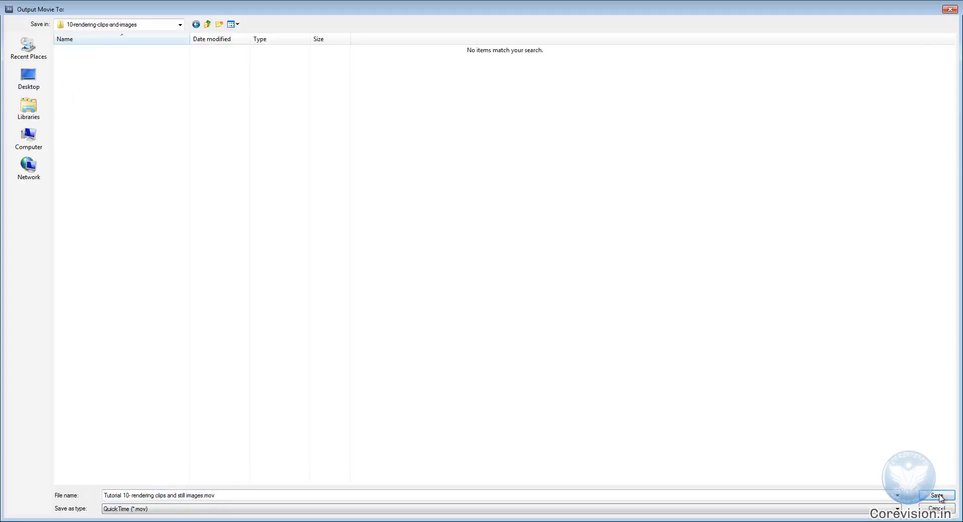
left_click(938, 496)
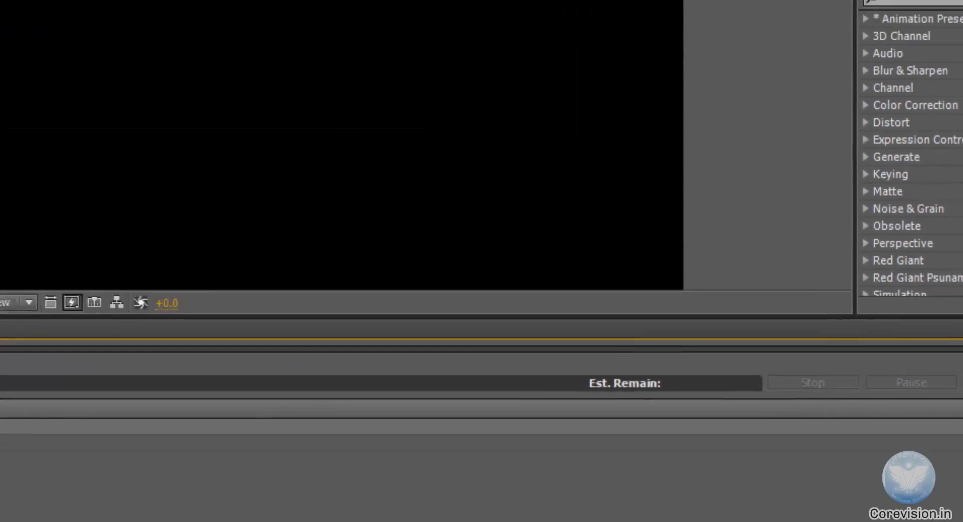
left_click(865, 212)
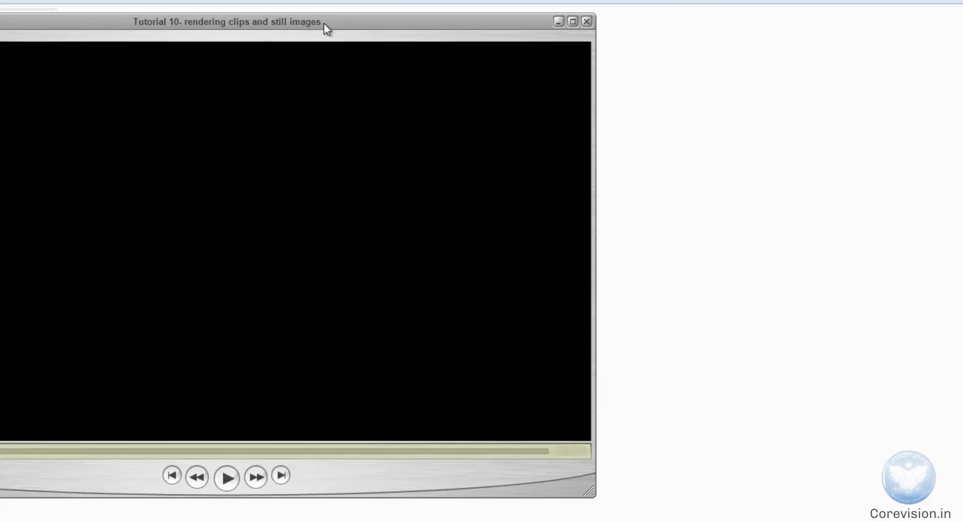
- Enlarge the rendered clip's window in QuickTime Player to fit the screen for viewing
key("ctrl+f")
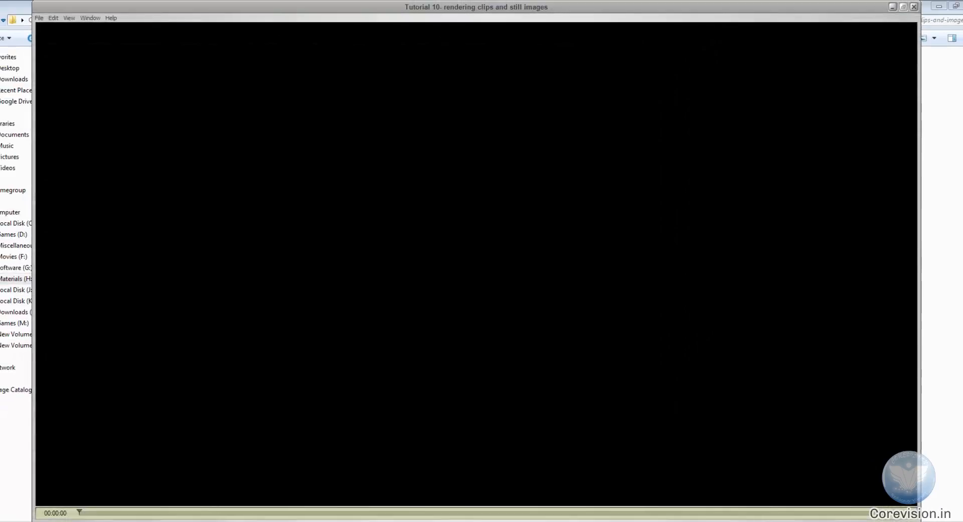